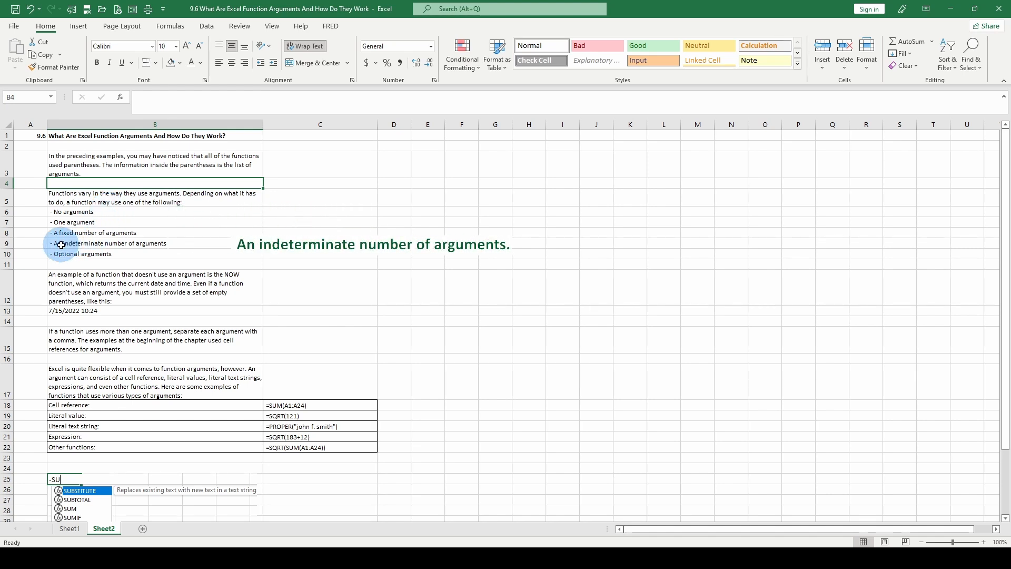
- Examine the explanation of functions without arguments in cell B12 and the NOW formula in cell B13
left_click(112, 258)
scroll(114, 259, "down", 1)
left_click(112, 255)
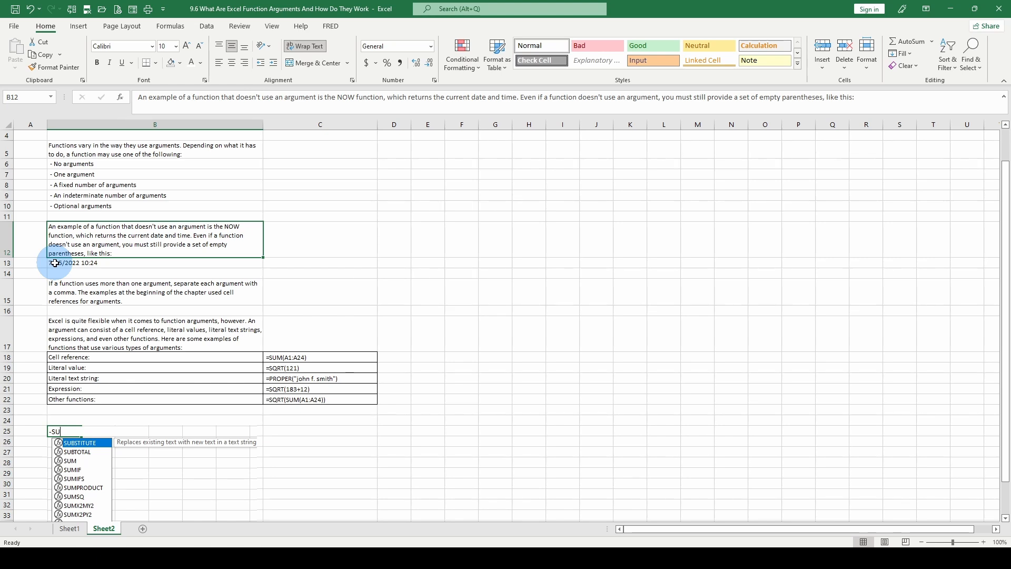
left_click(55, 263)
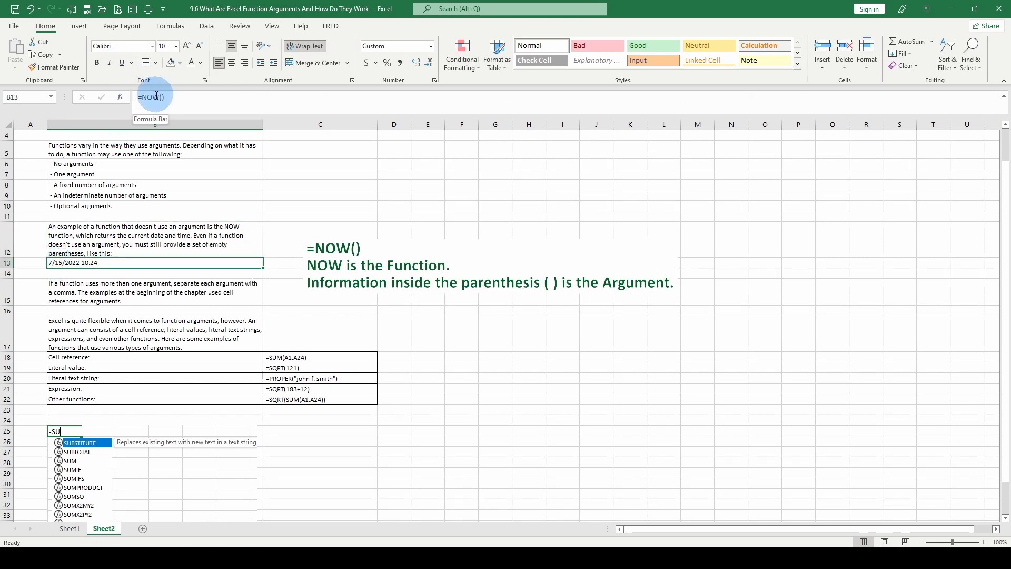
key("shift+F8")
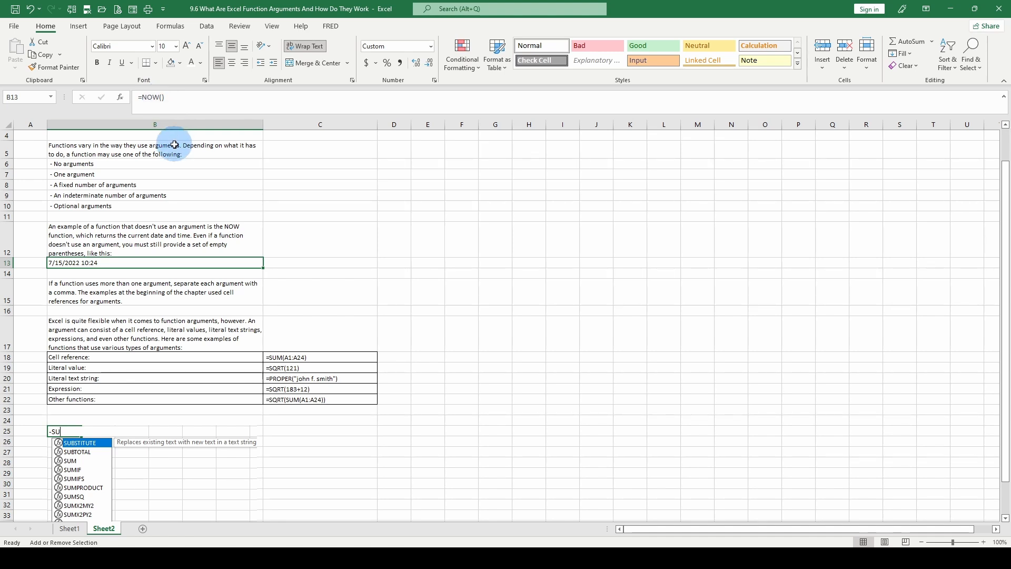
- Review the argument type examples in rows 18 to 22, from cell reference to other functions
scroll(232, 285, "down", 1)
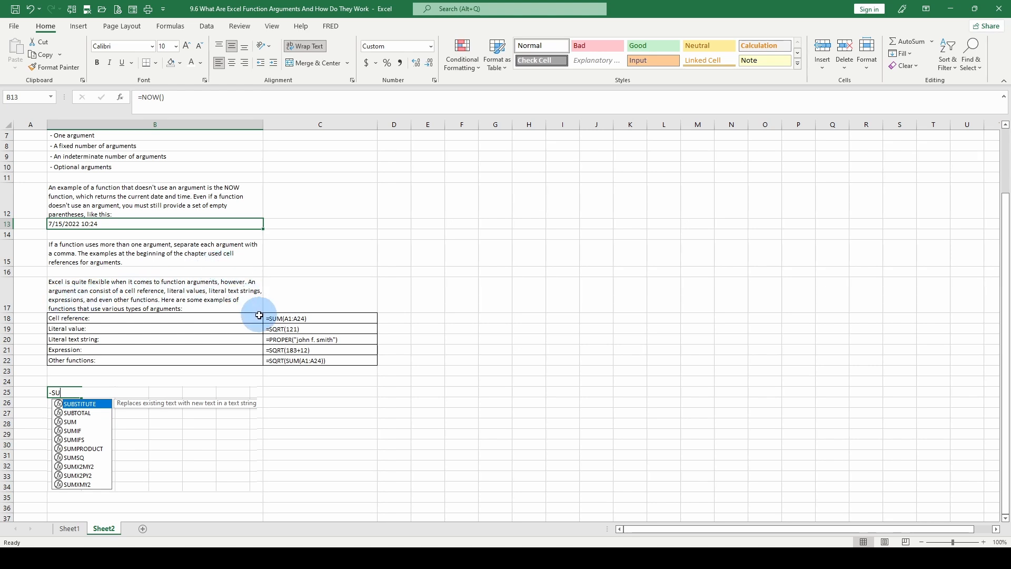
left_click(77, 319)
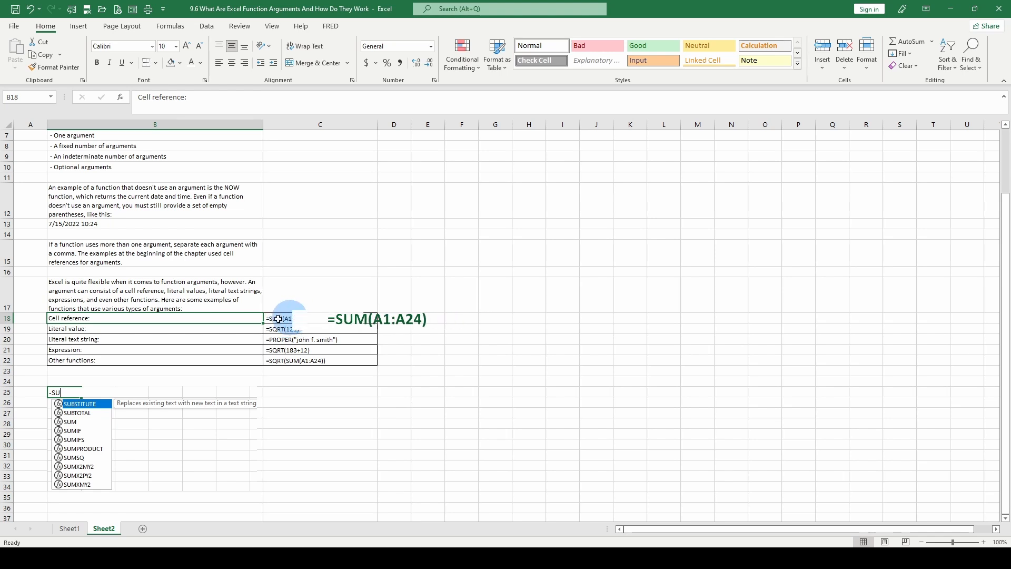
left_click(84, 328)
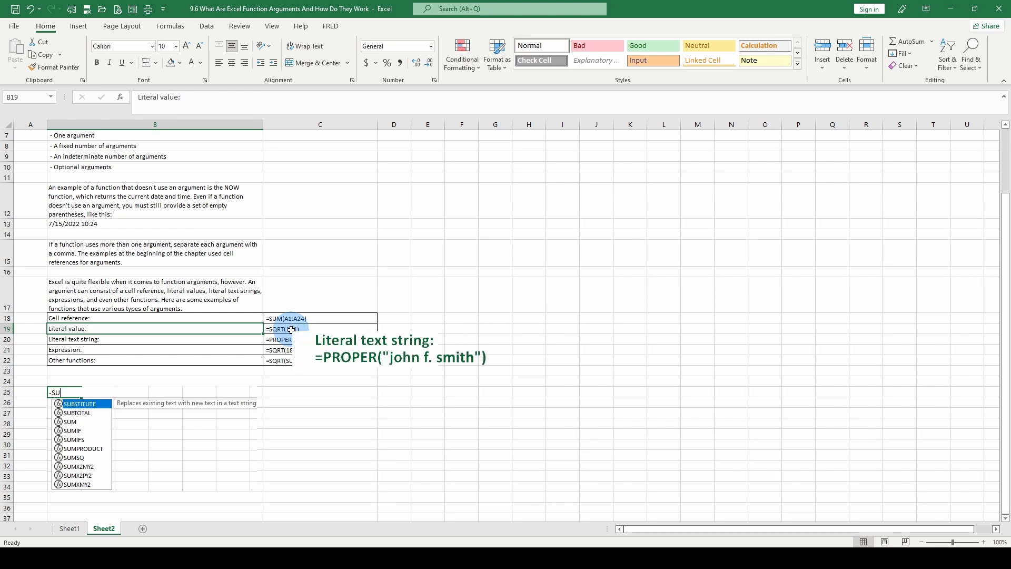
left_click(195, 342)
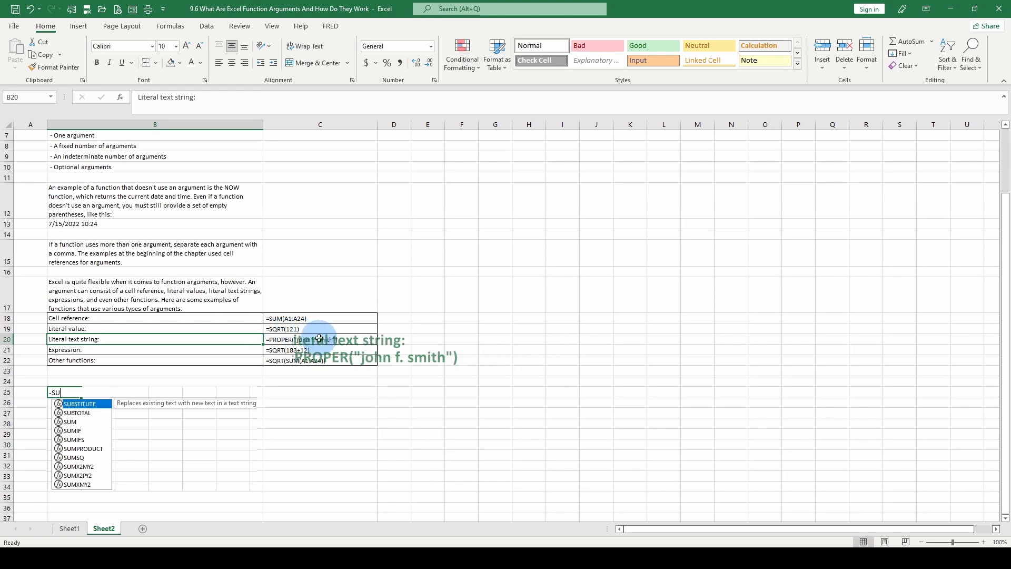
left_click(87, 351)
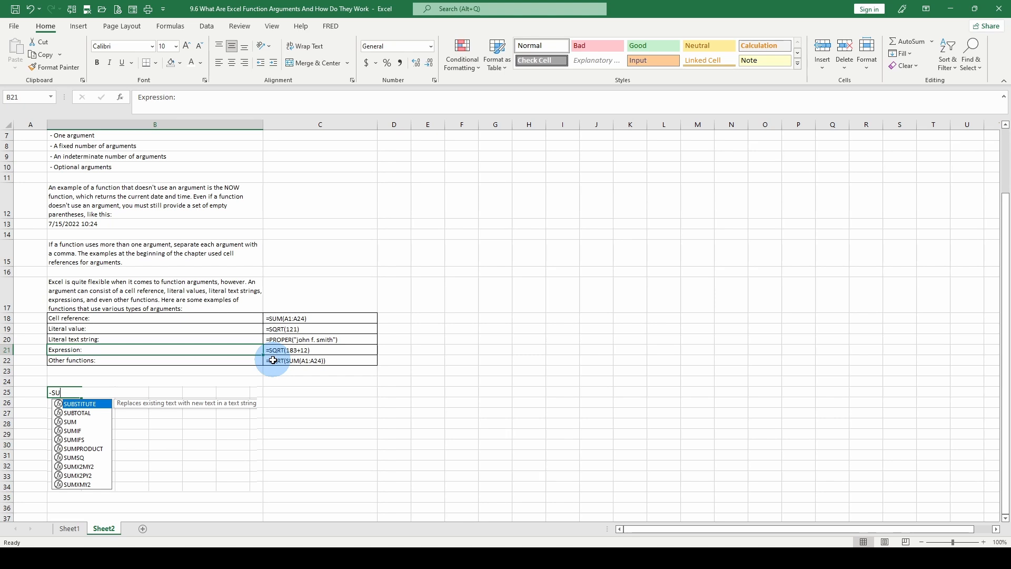
scroll(253, 362, "down", 2)
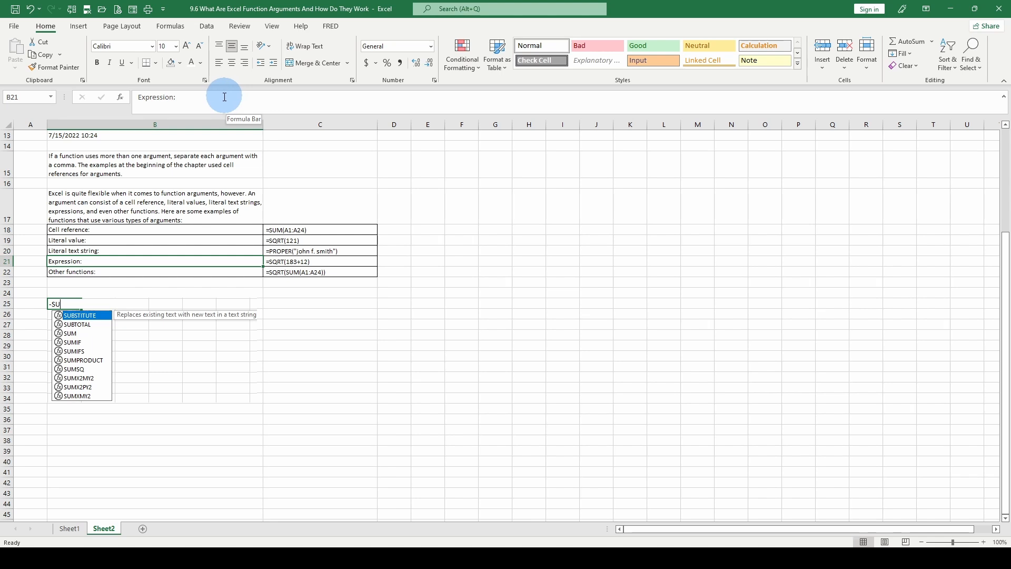
- Browse the complete list of available functions in the Insert Function dialog, using the All category
left_click(120, 97)
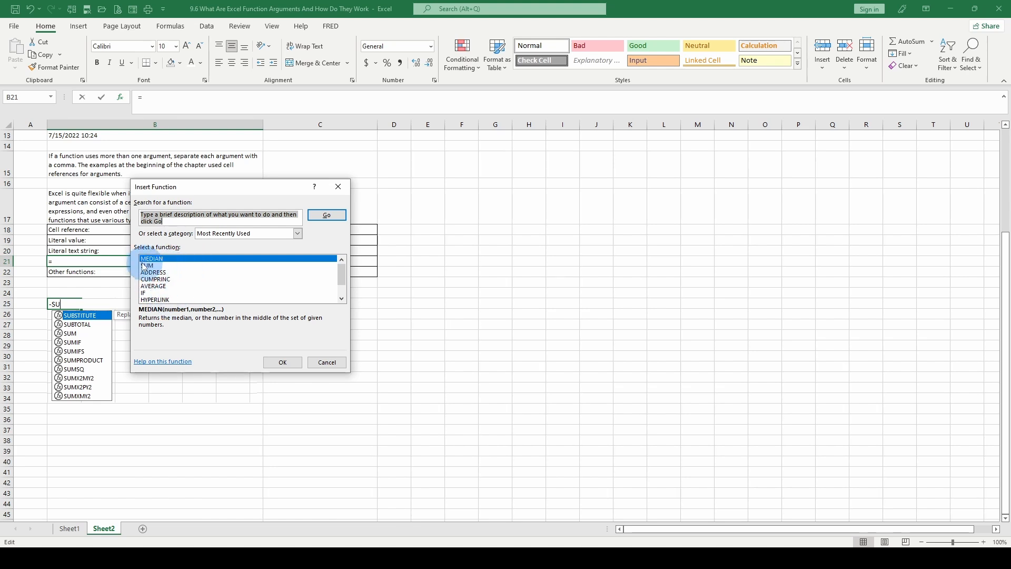
left_click(299, 236)
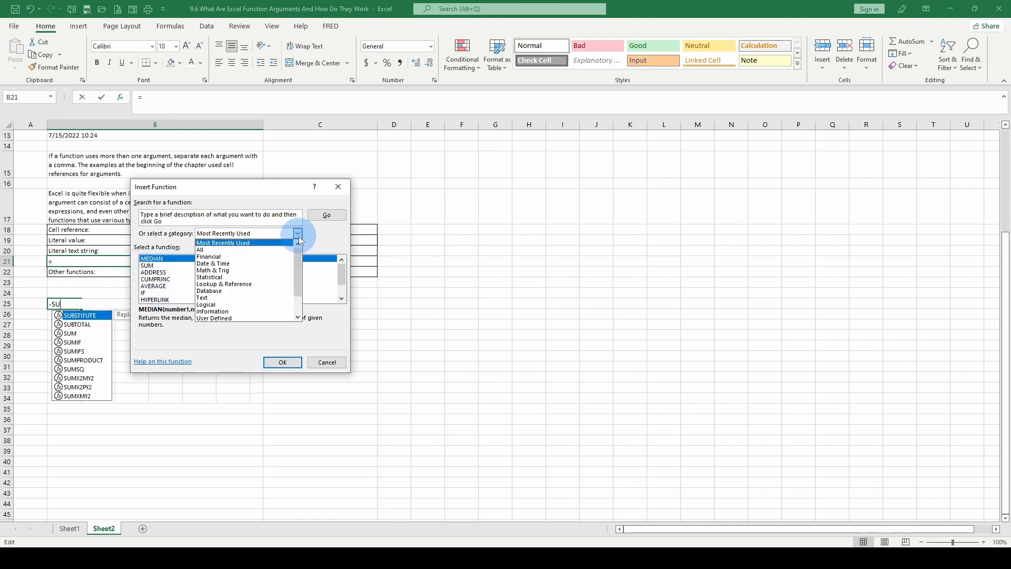
left_click(214, 250)
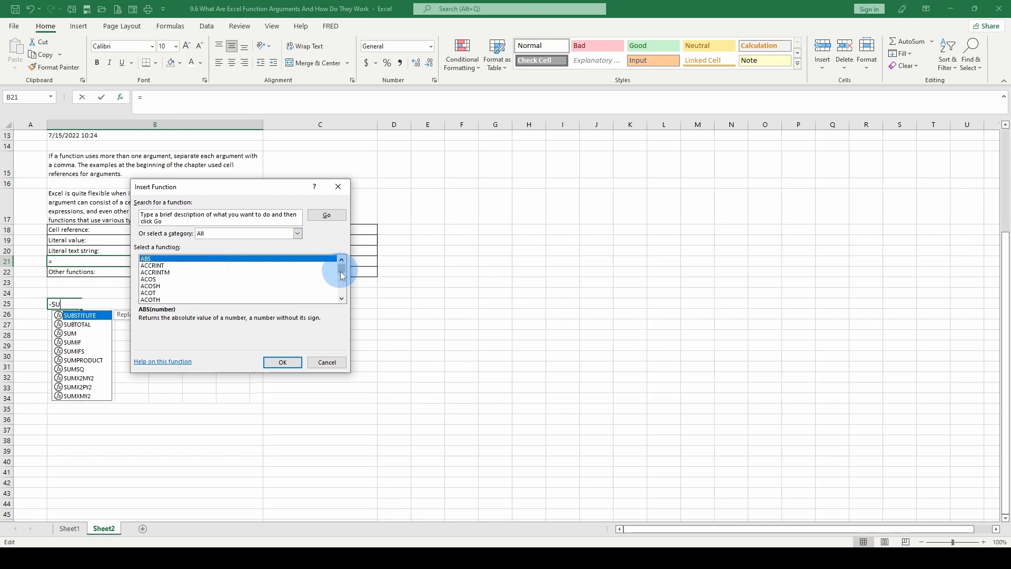
scroll(241, 275, "down", 7)
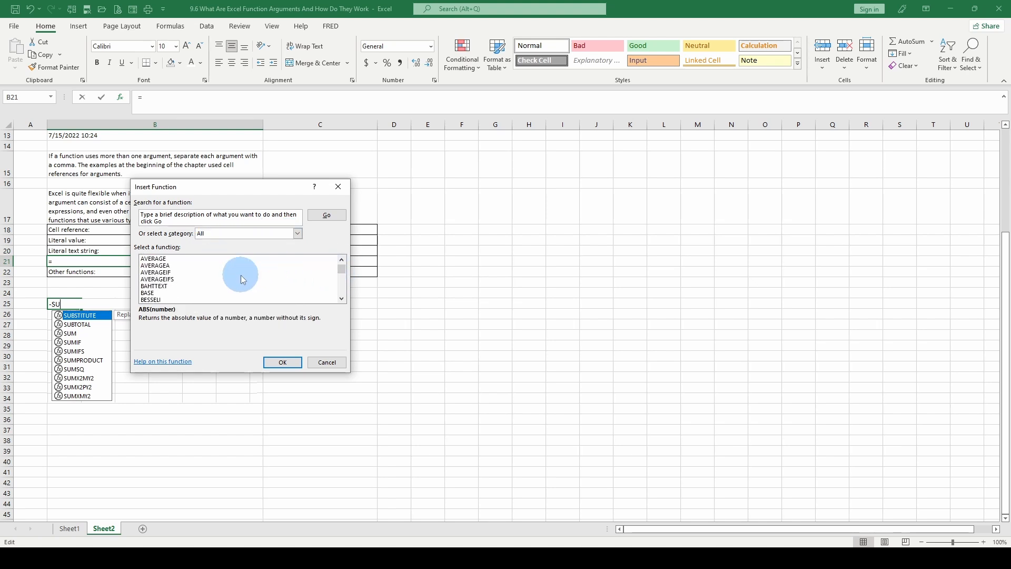
scroll(242, 275, "down", 20)
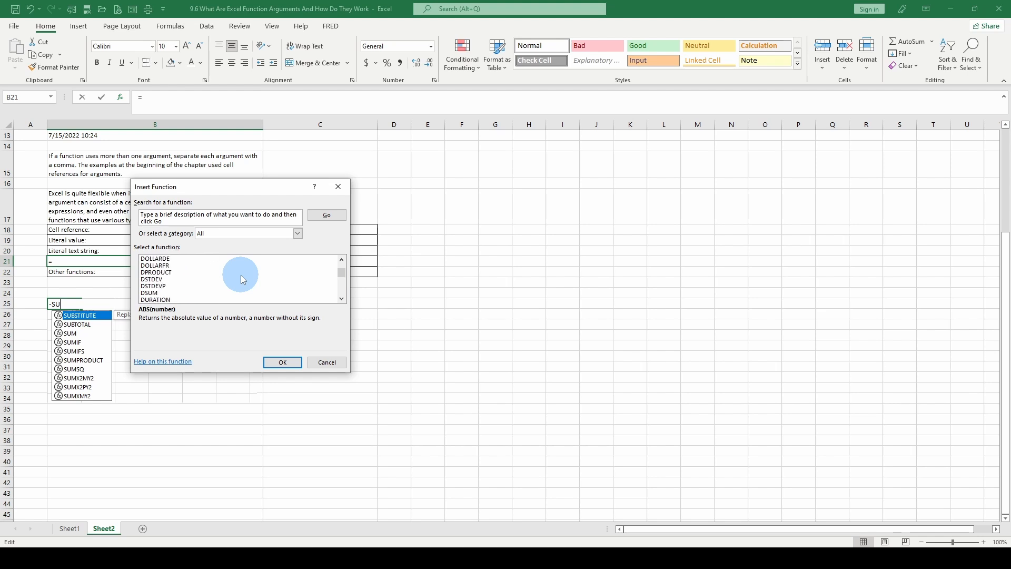
scroll(241, 275, "down", 20)
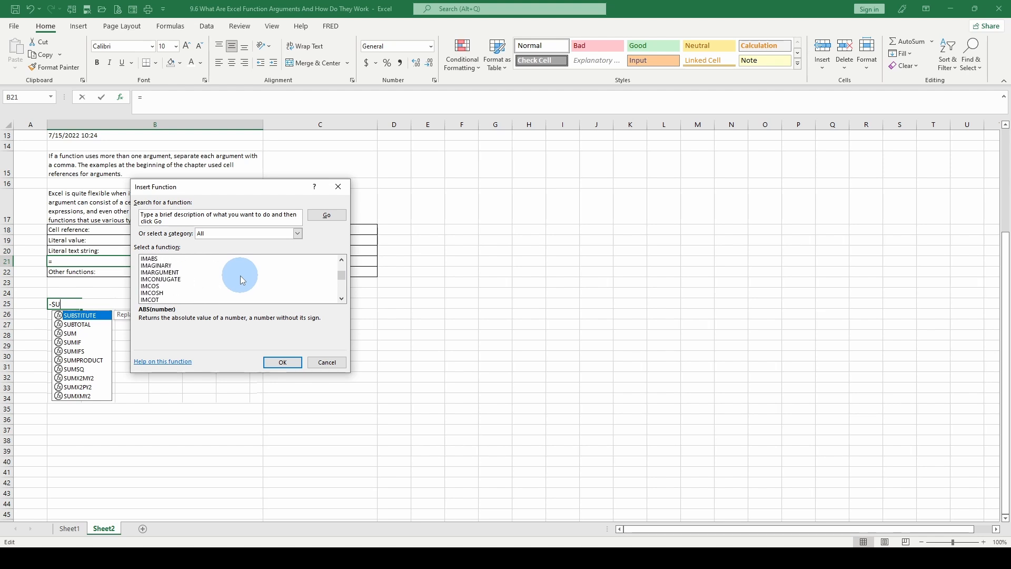
scroll(240, 276, "down", 5)
- Look through the Financial and Date & Time function categories
left_click(297, 233)
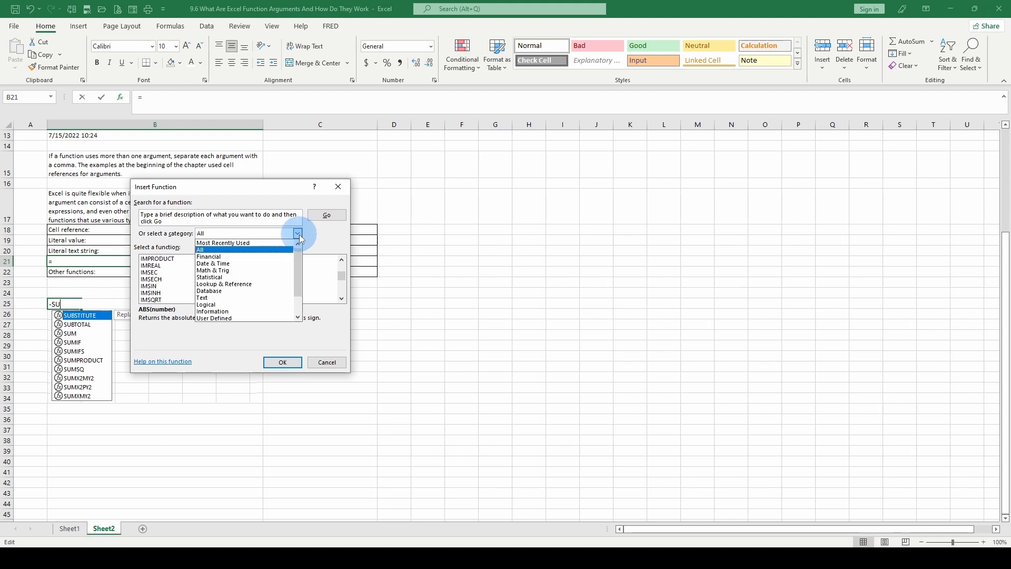
left_click(258, 257)
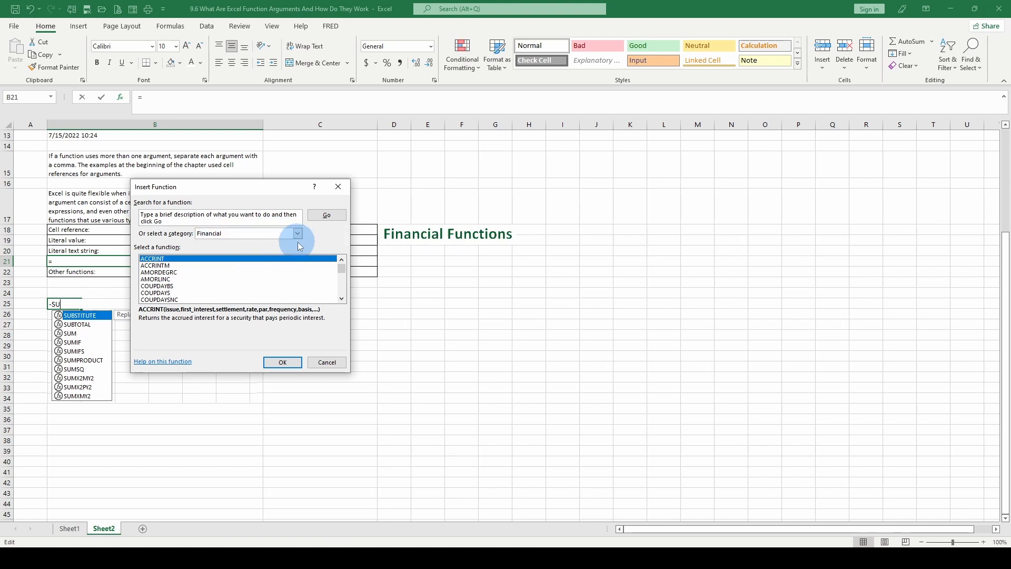
left_click(298, 237)
left_click(255, 261)
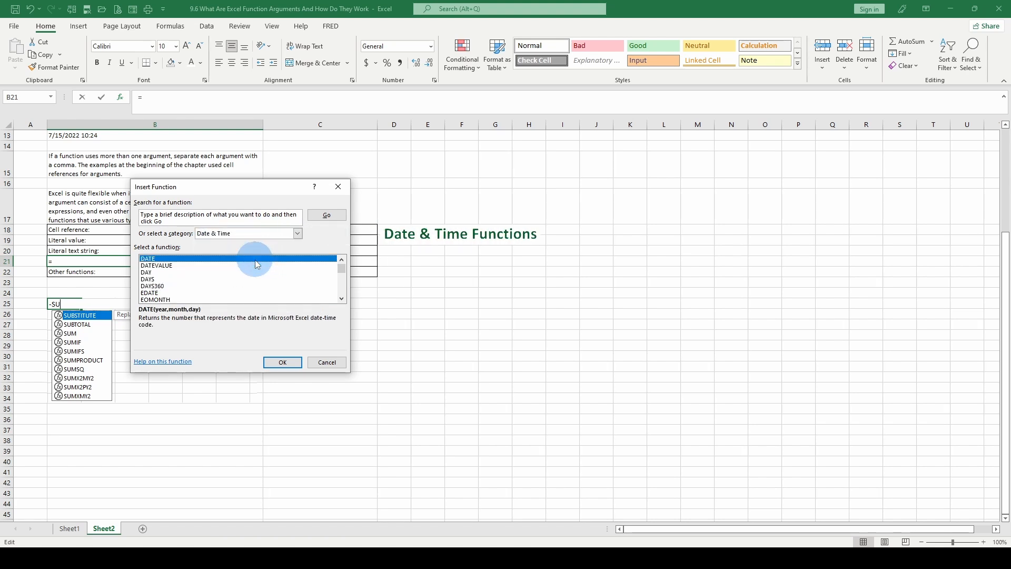
scroll(251, 268, "down", 6)
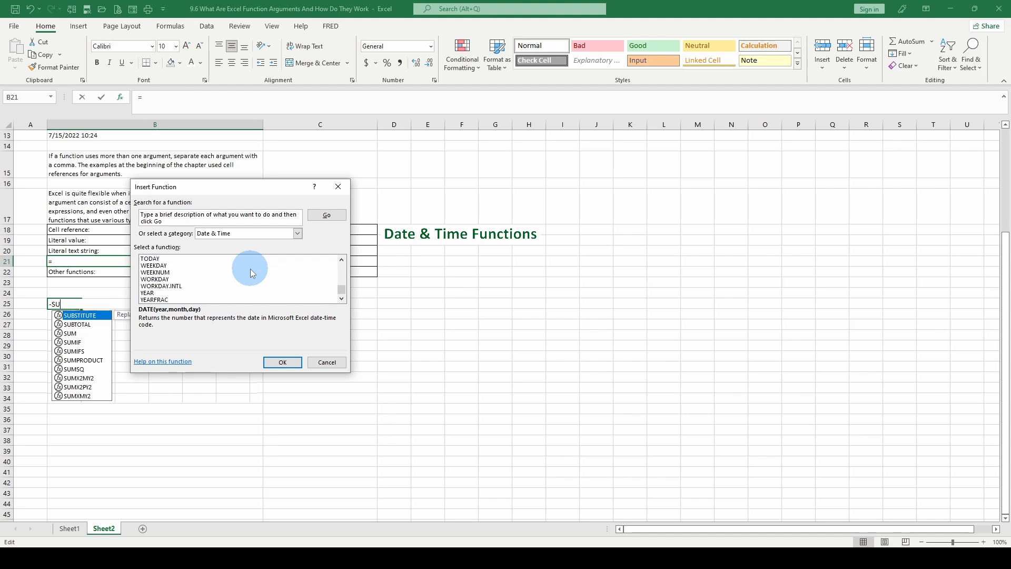
- Look through the Math & Trig, Statistical, and Lookup & Reference function categories
left_click(298, 233)
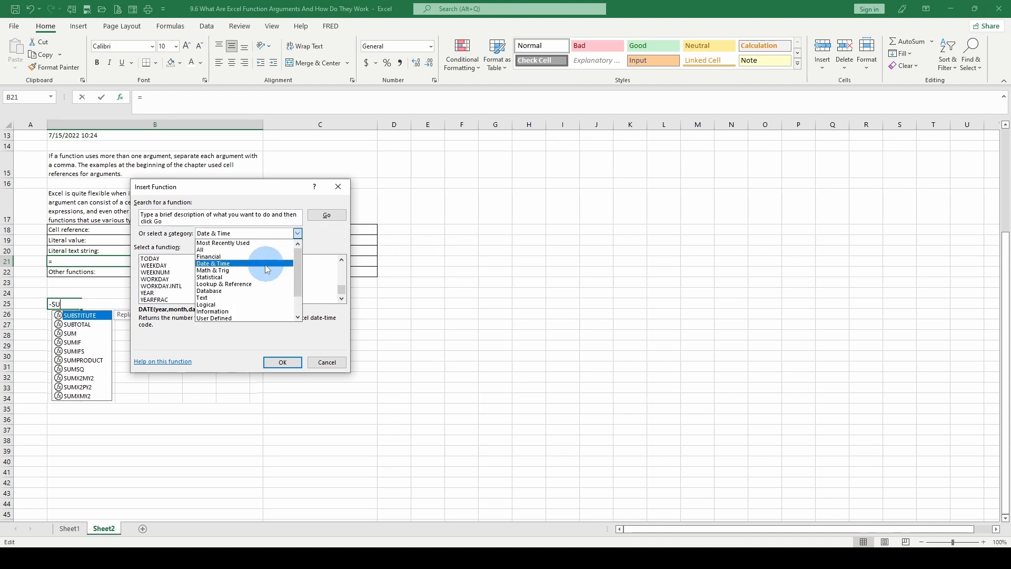
left_click(254, 271)
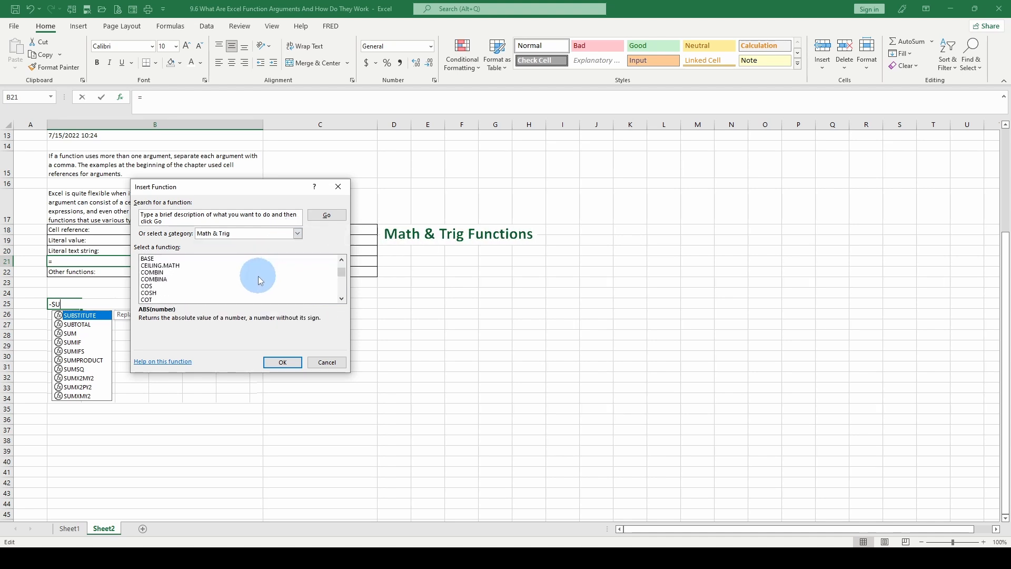
left_click(298, 233)
left_click(243, 279)
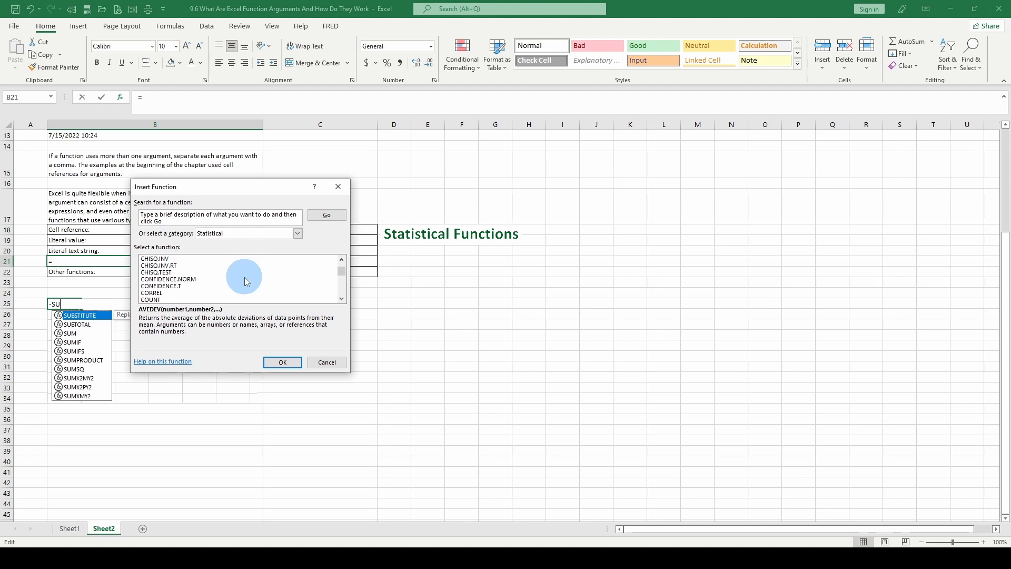
left_click(298, 233)
left_click(255, 281)
- Look through the Database, Text, and Logical function categories
left_click(298, 234)
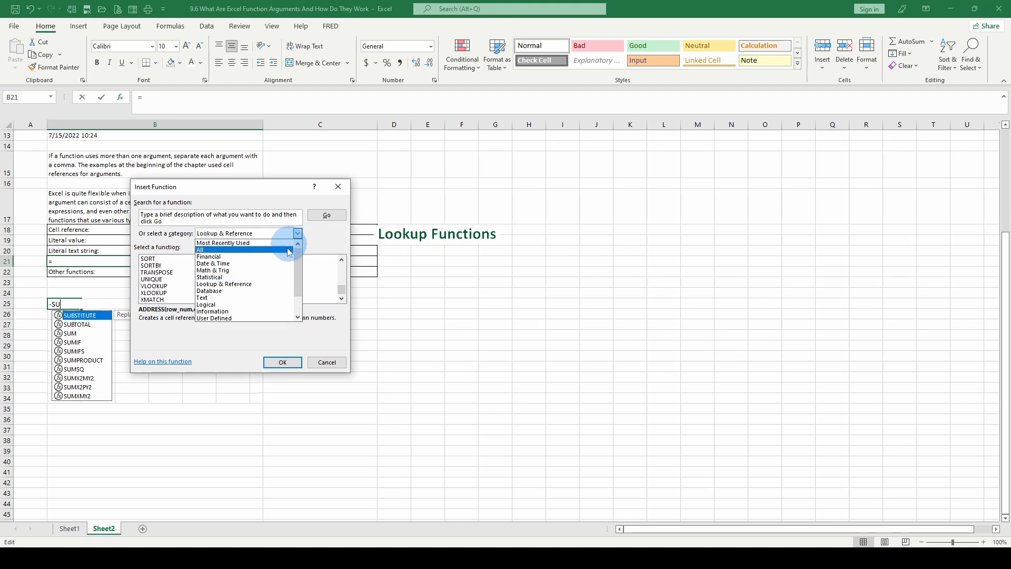
left_click(250, 290)
scroll(250, 289, "down", 2)
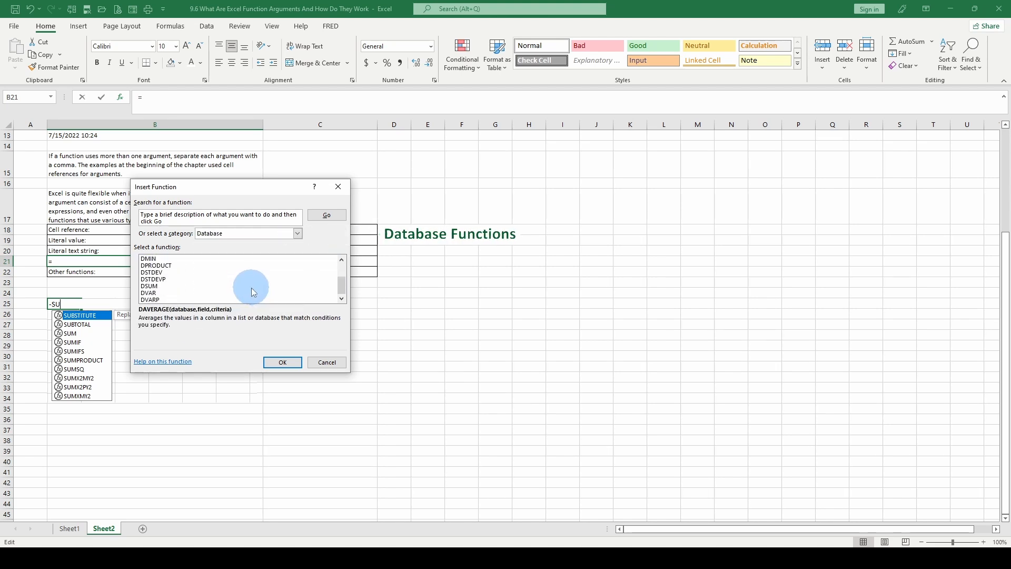
left_click(298, 234)
left_click(236, 296)
scroll(247, 280, "down", 2)
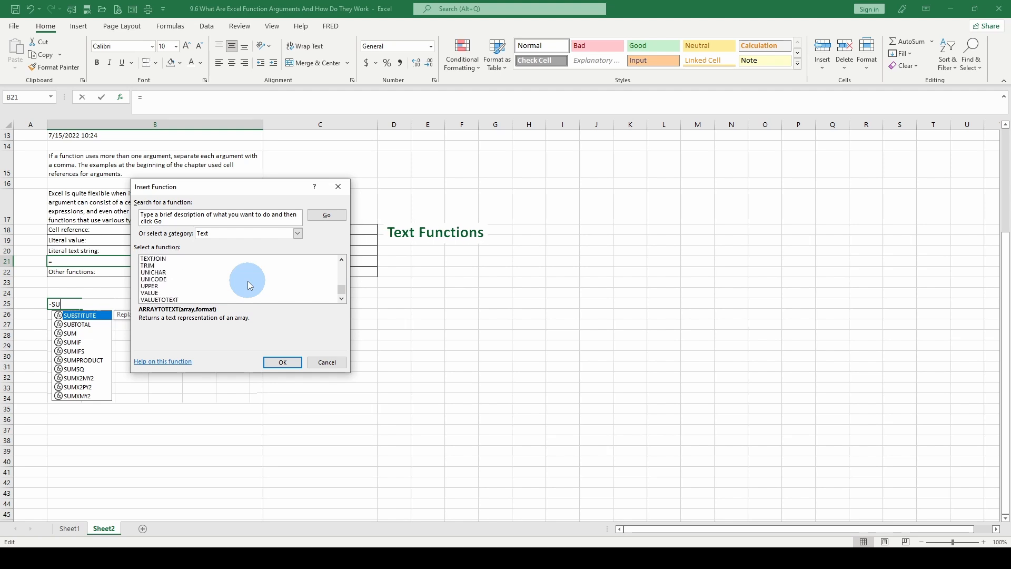
left_click(298, 233)
left_click(241, 300)
scroll(255, 282, "down", 2)
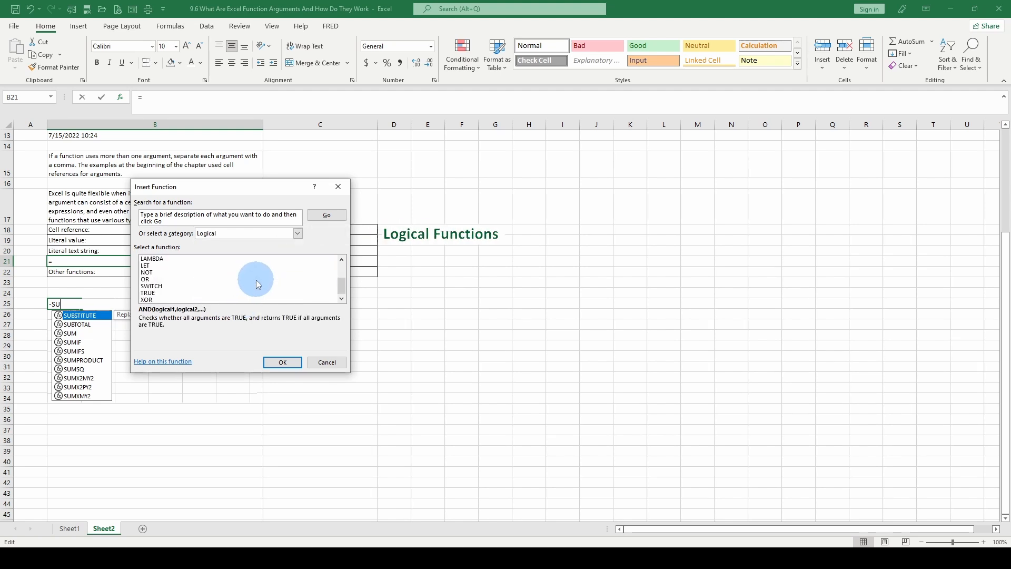
- Look through the Information and User Defined function categories and close the Insert Function dialog without inserting anything
left_click(298, 234)
left_click(246, 311)
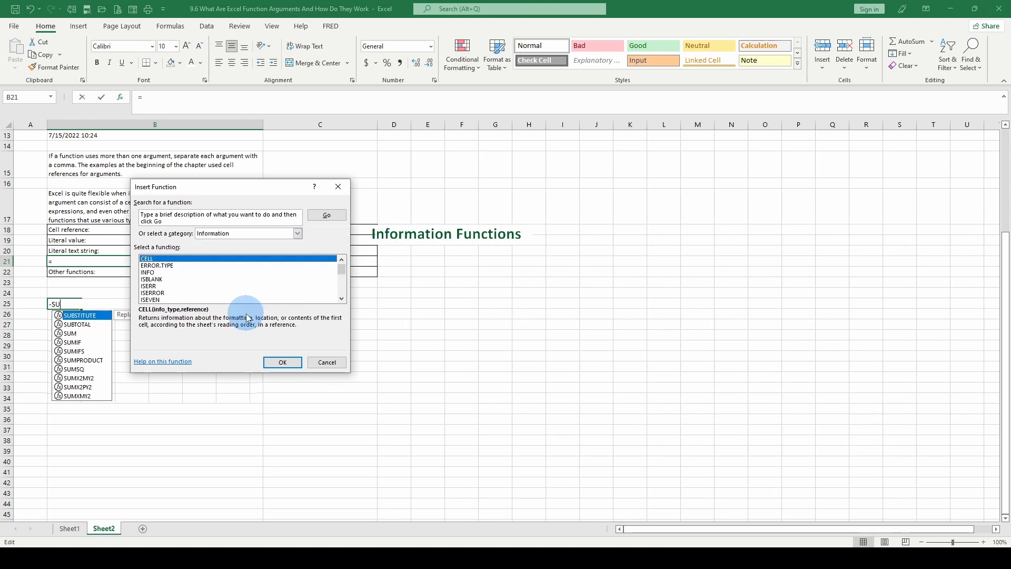
scroll(257, 285, "down", 3)
left_click(298, 233)
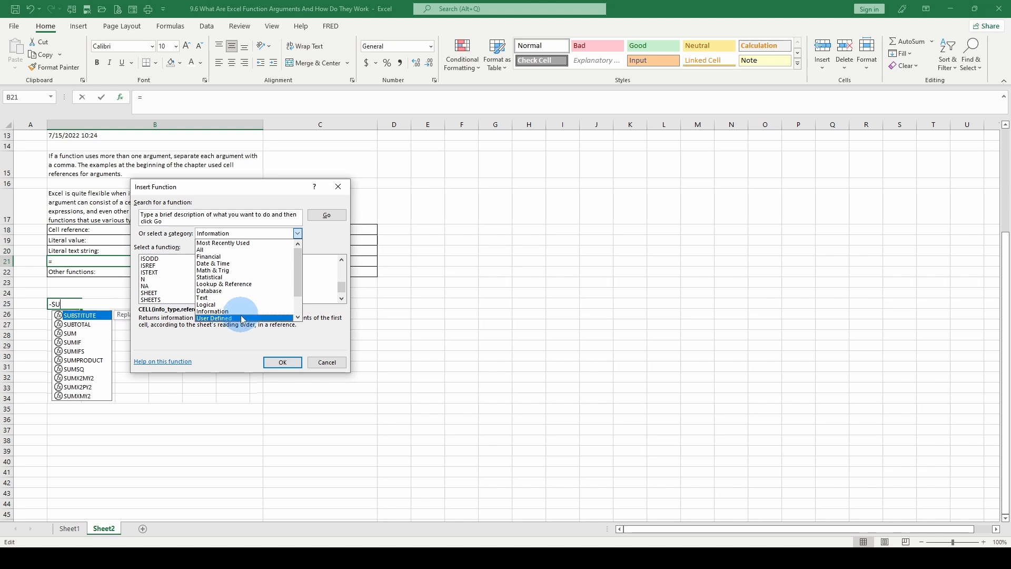
left_click(239, 318)
scroll(264, 281, "down", 2)
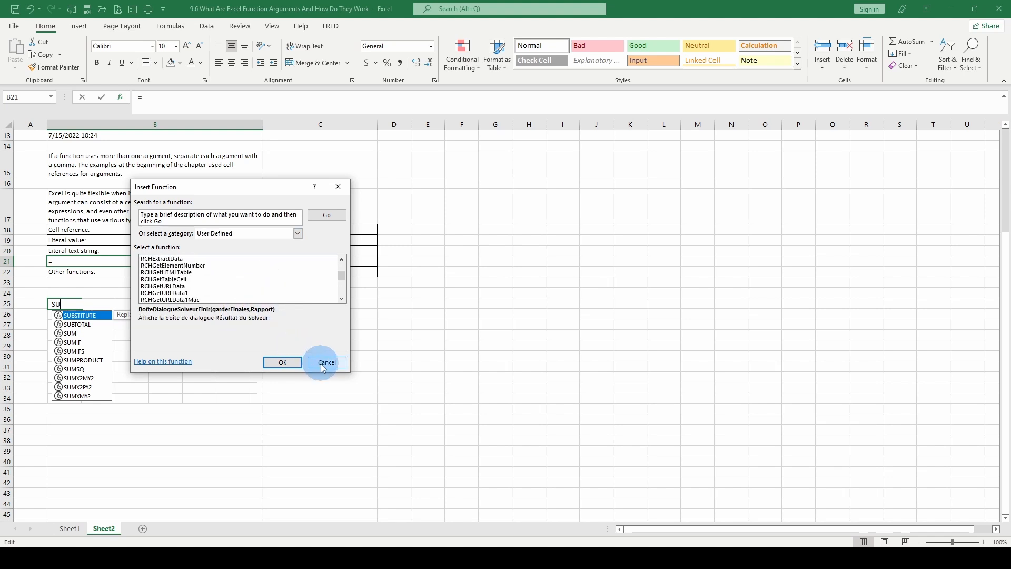
scroll(323, 293, "up", 3)
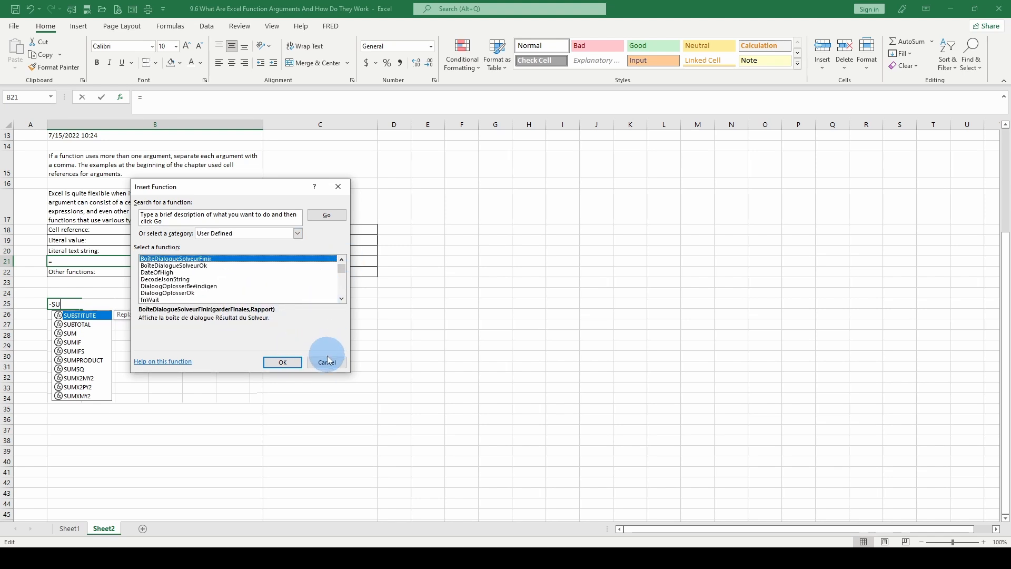
left_click(339, 187)
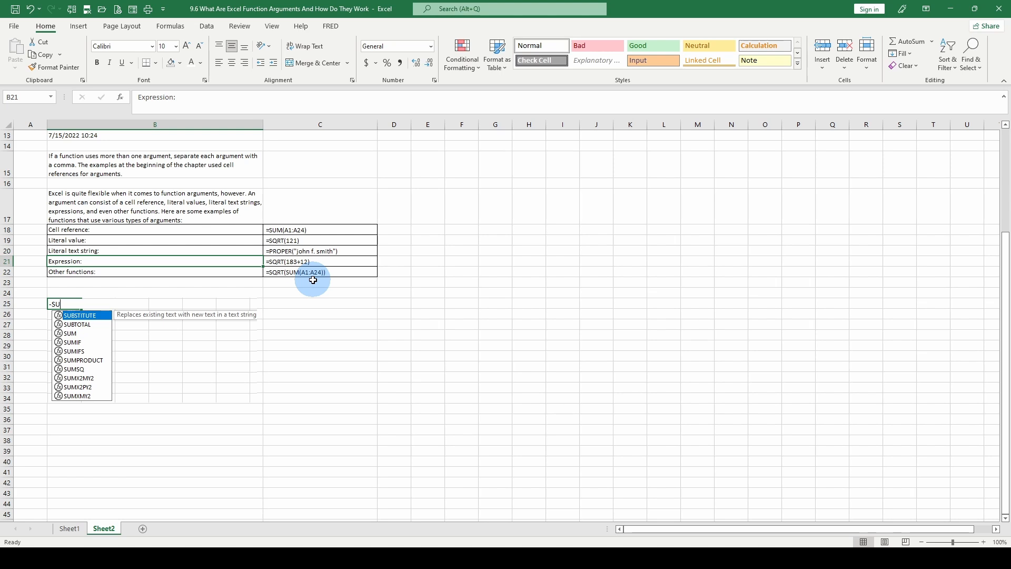
- Insert a SUM function in cell C24 with D24 and D25 as its two arguments
left_click(335, 291)
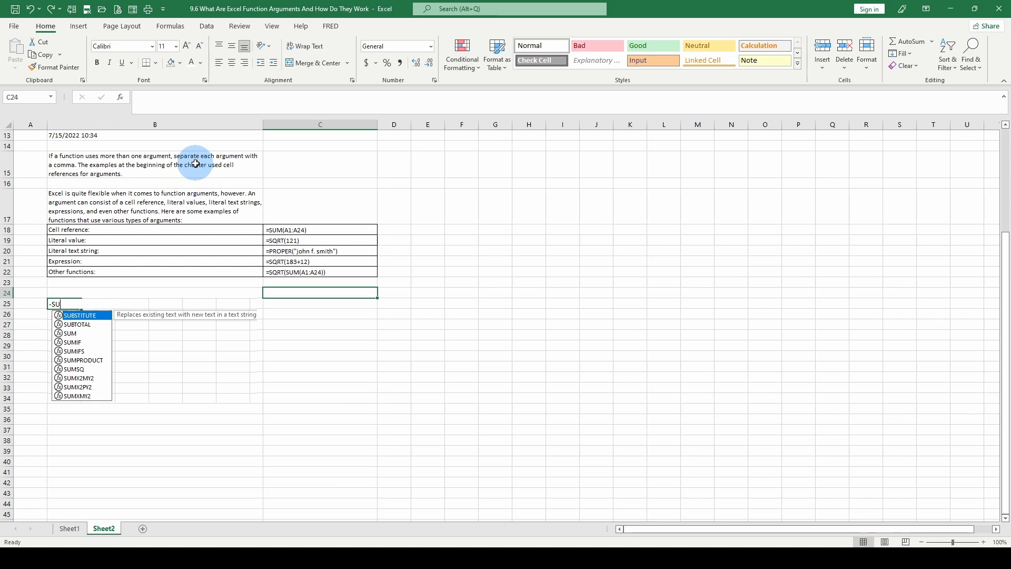
left_click(121, 97)
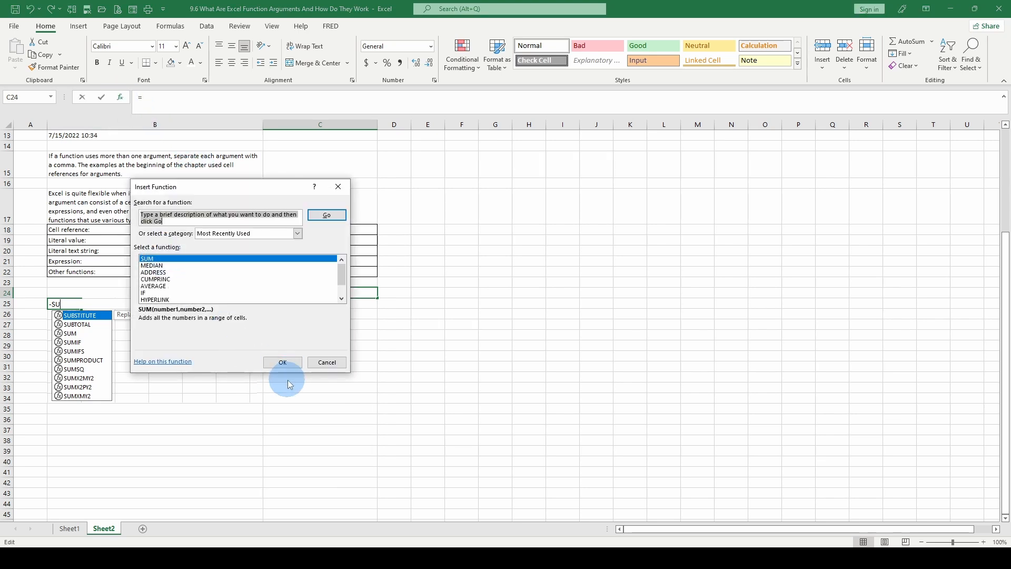
left_click(283, 362)
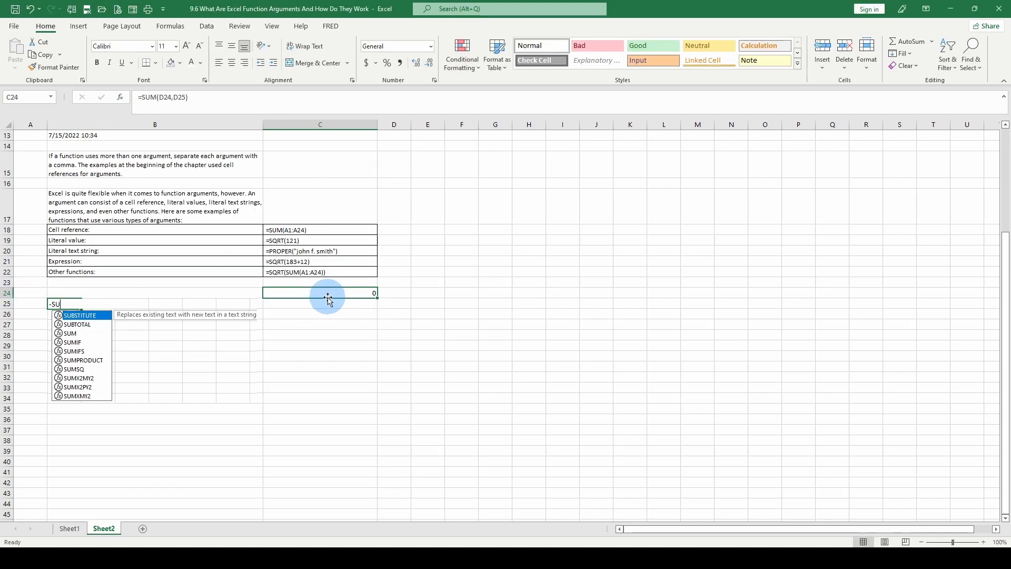
- Enter the value 5 in cell D24 as the SUM function's first argument
key("Right")
type("5")
key("Return")
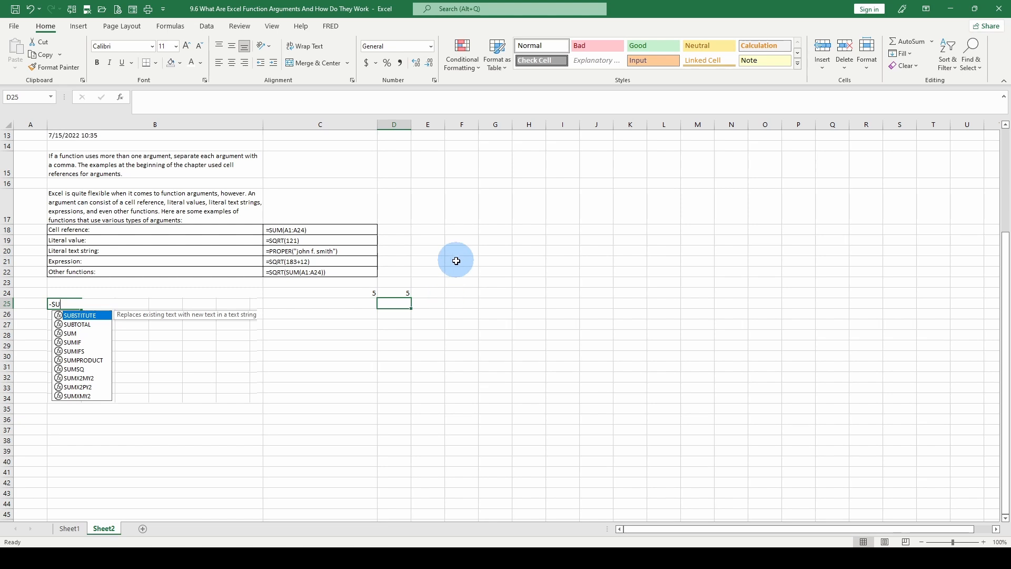
- Enter the value 6 in cell D25 as the SUM function's second argument and check the formula in cell C24
left_click(398, 291)
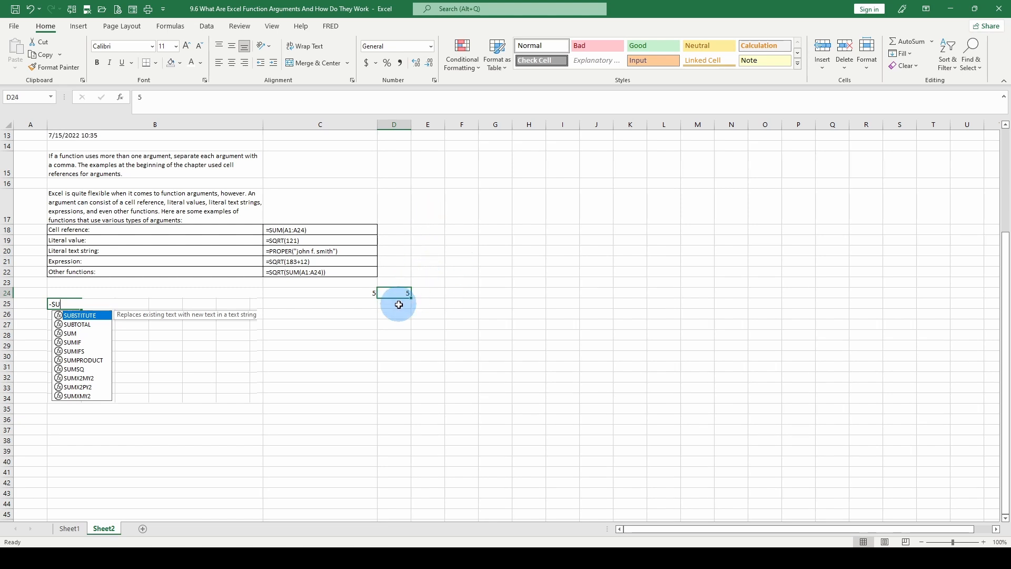
left_click(399, 305)
type("6")
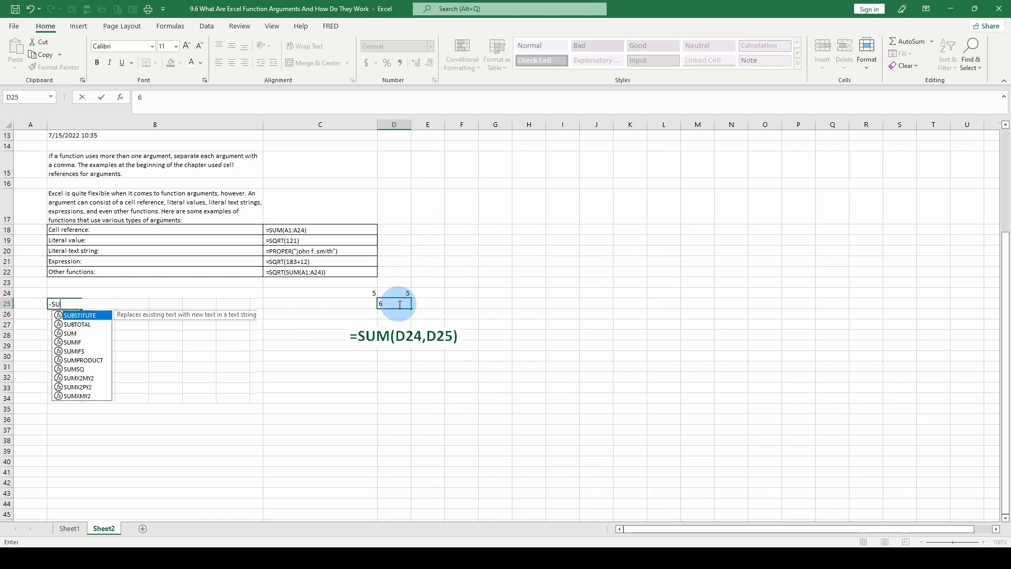
key("Return")
key("Up")
key("Up")
key("Left")
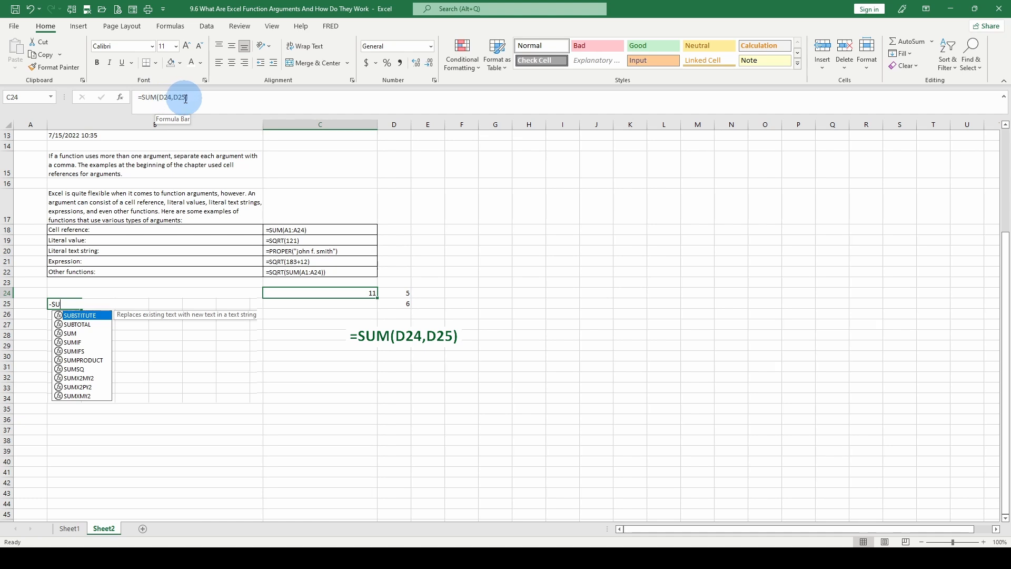
- Build a SUM formula in cell C27 that takes the range D24:D25 as its single argument
left_click(316, 326)
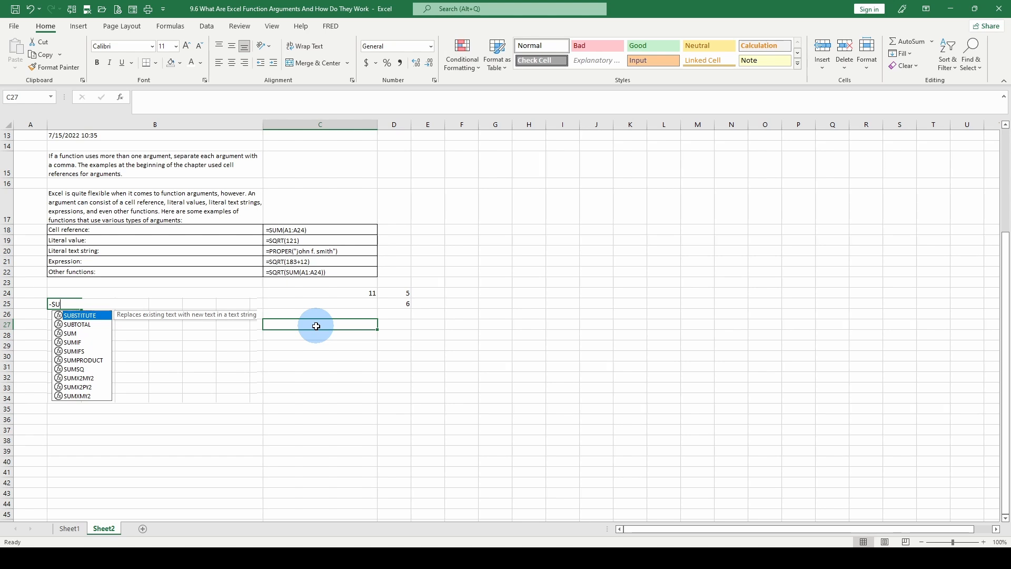
type("=s")
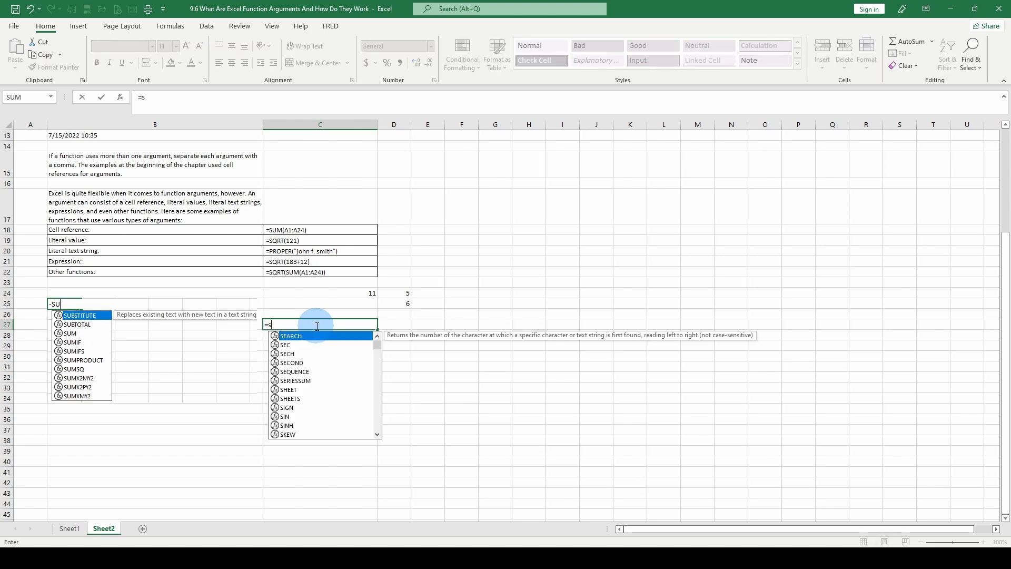
type("u")
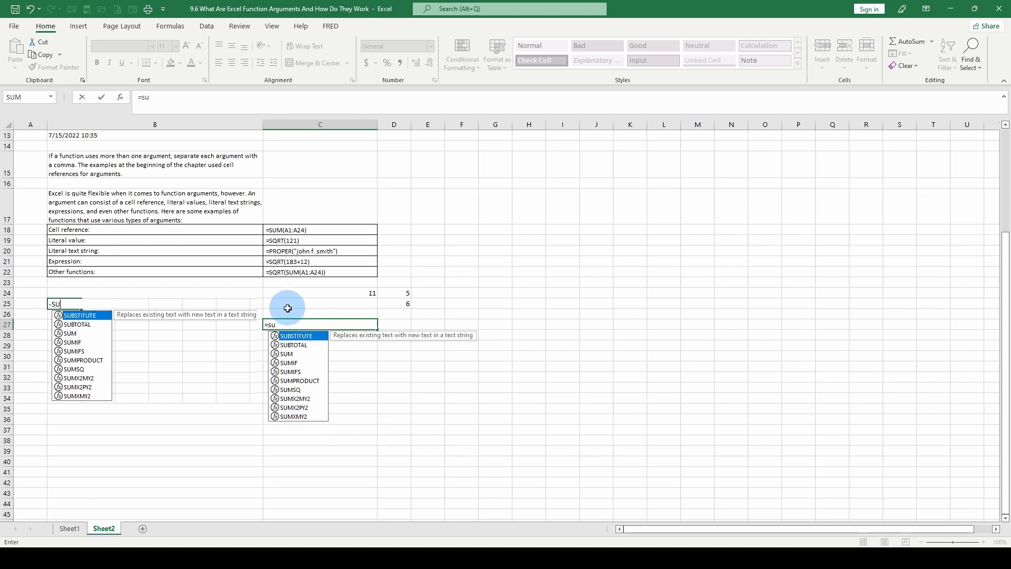
double_click(289, 356)
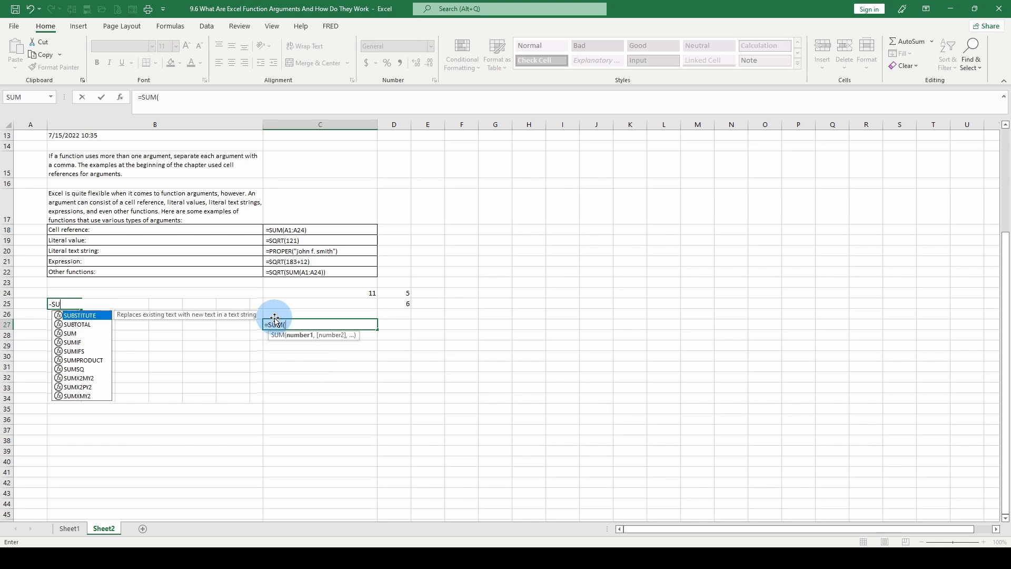
left_click(402, 293)
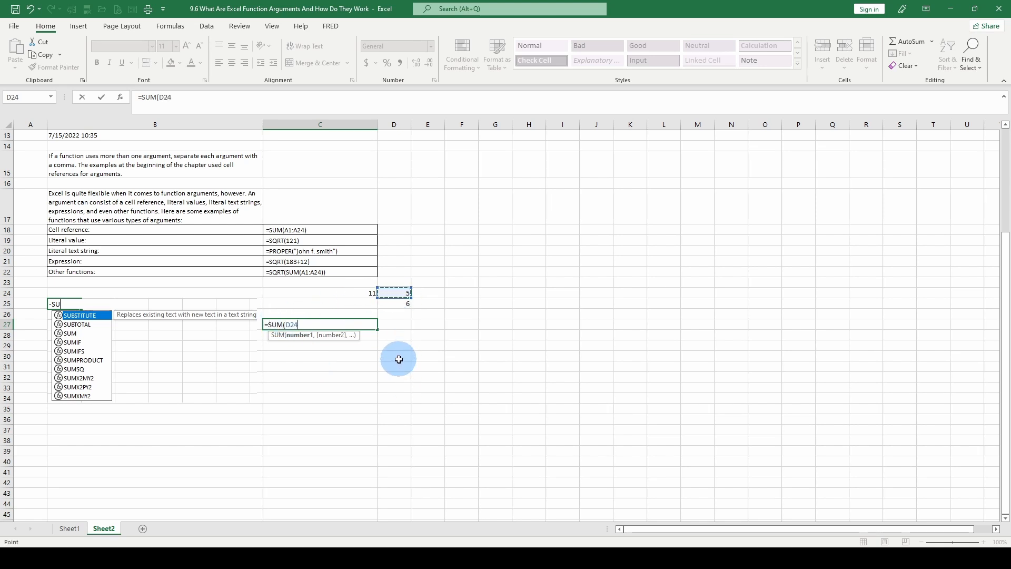
left_click(404, 305, "shift")
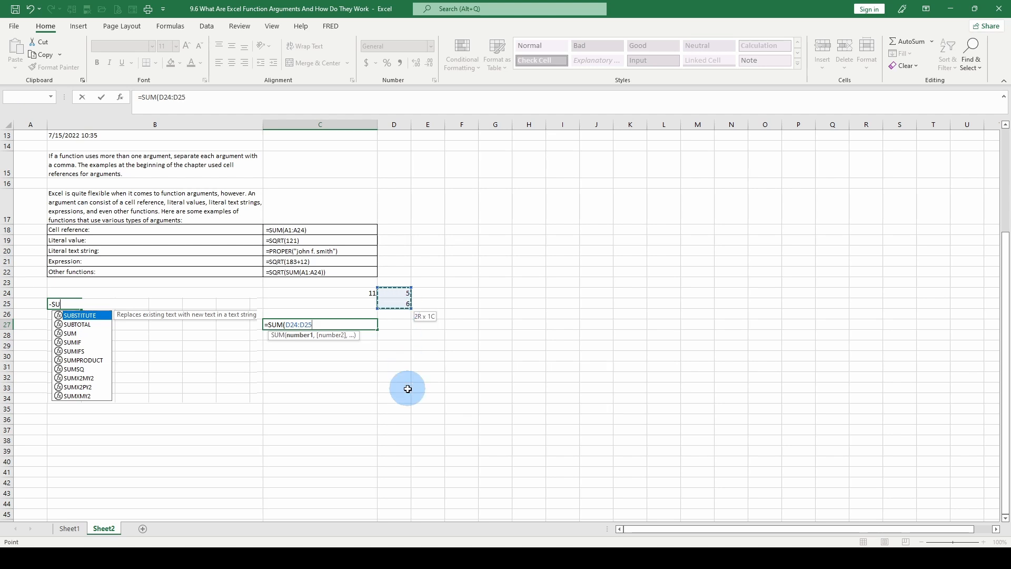
key("ctrl+Return")
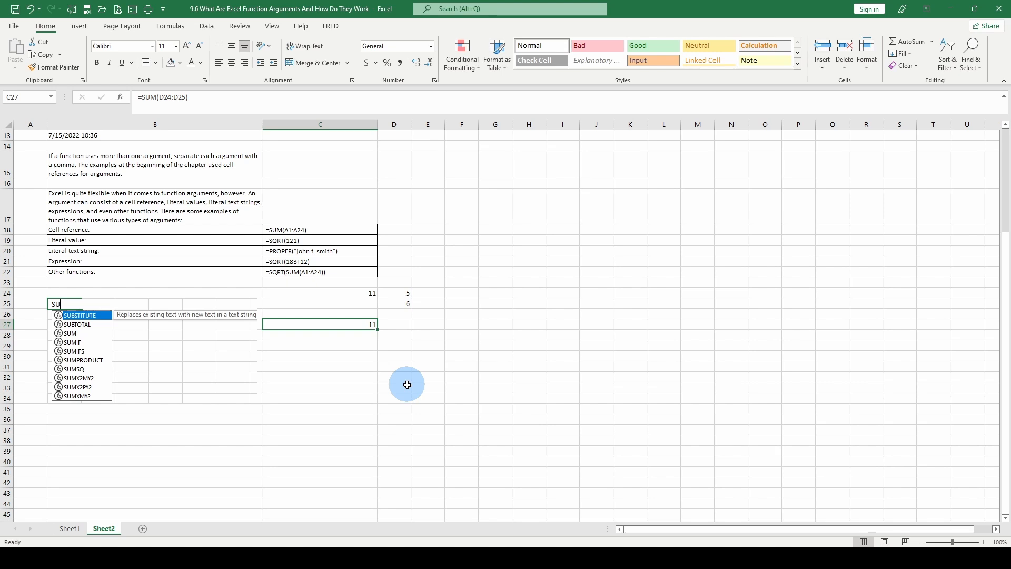
- Enter a SUM formula in cell C29 with the expression 1+3 as its argument
key("Down")
key("Down")
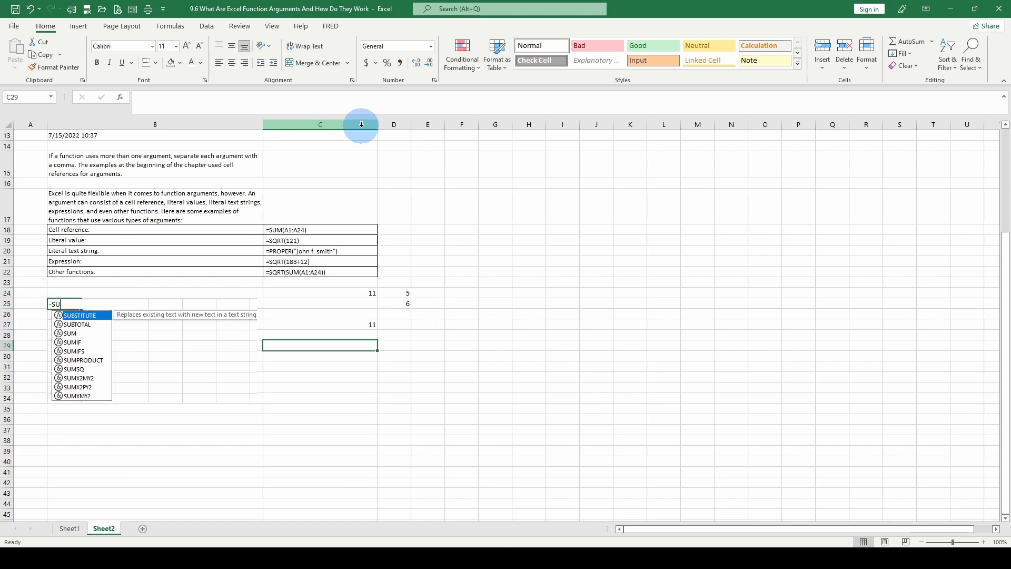
type("=sum")
type("(")
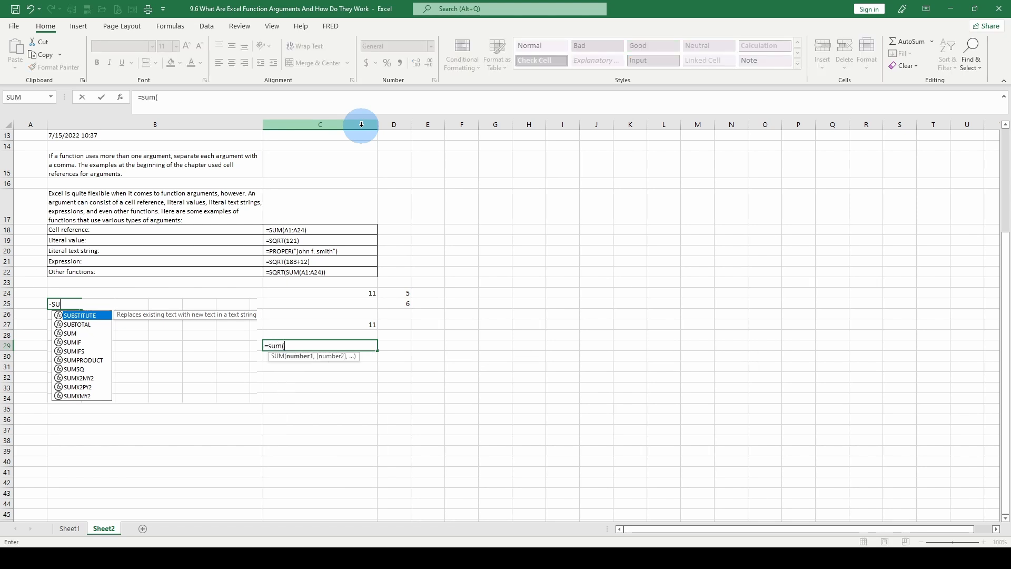
type("1+3")
key("ctrl+Return")
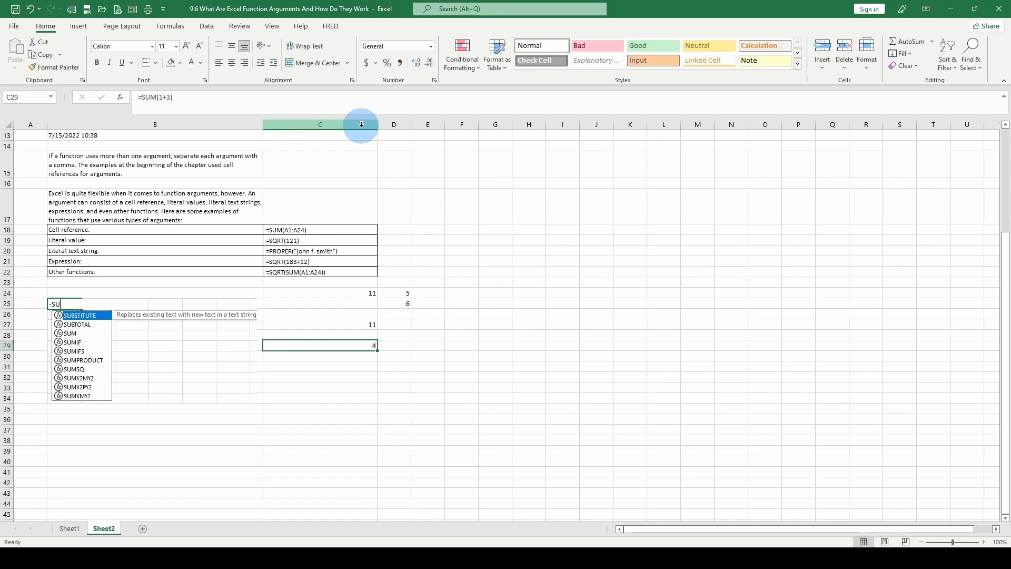